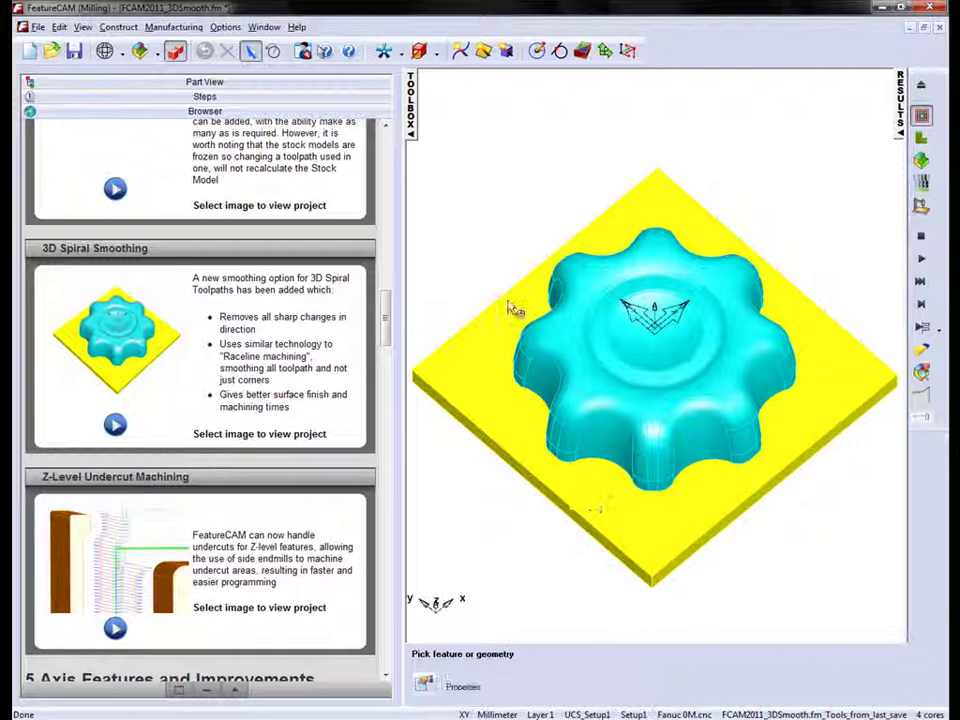
- Show the part's feature tree and run the centerline simulation for smoothing_off_whole_model
{"action": "left_click", "coordinate": [156, 84]}
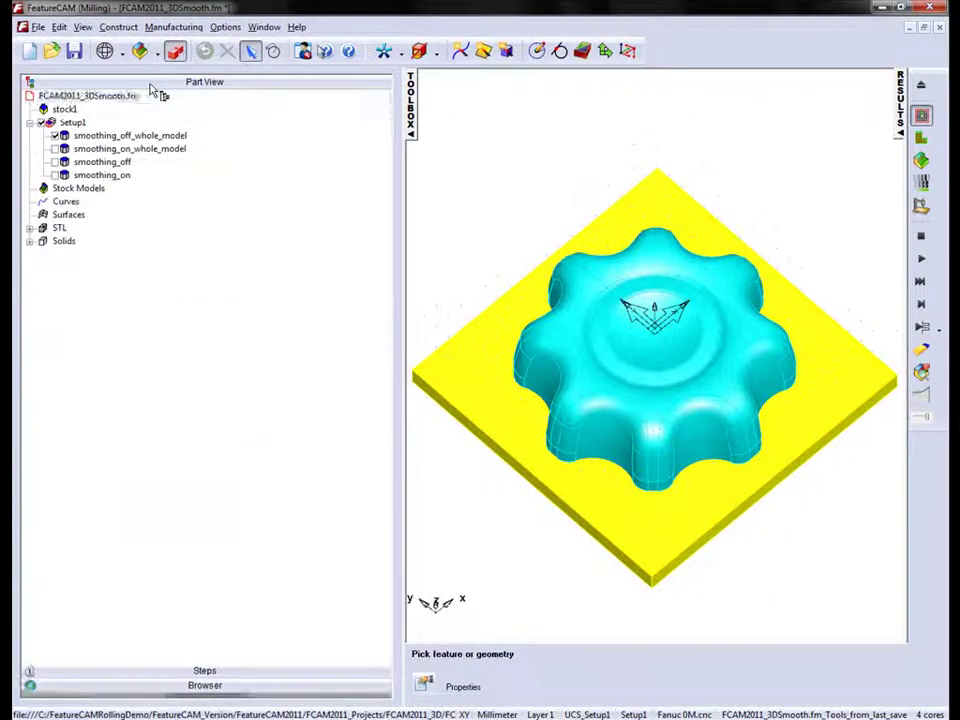
{"action": "left_click", "coordinate": [152, 94]}
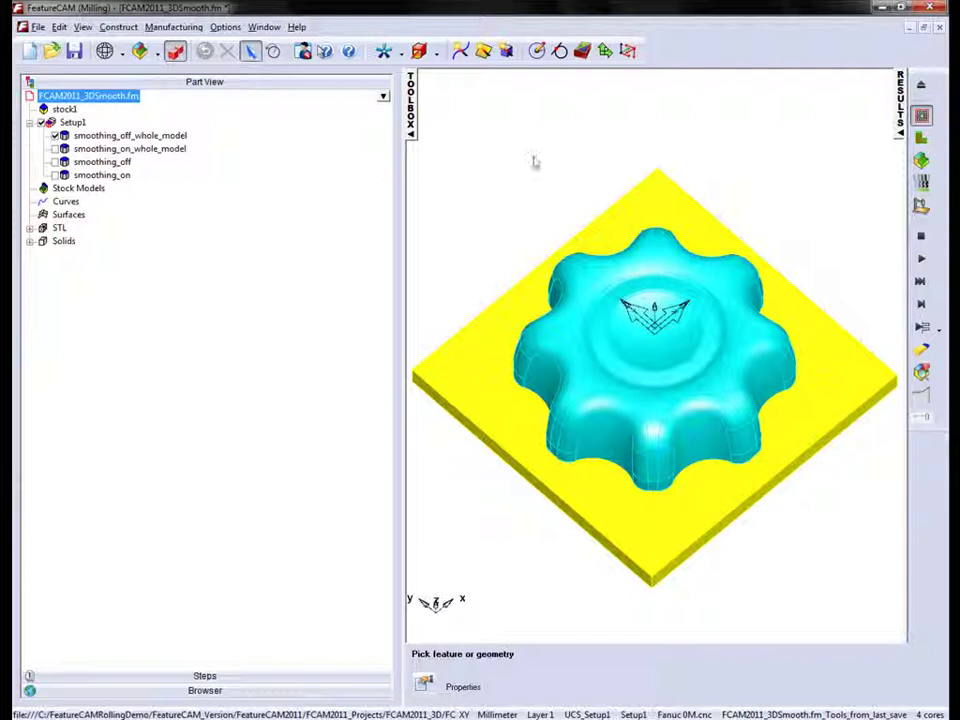
{"action": "left_click", "coordinate": [924, 259]}
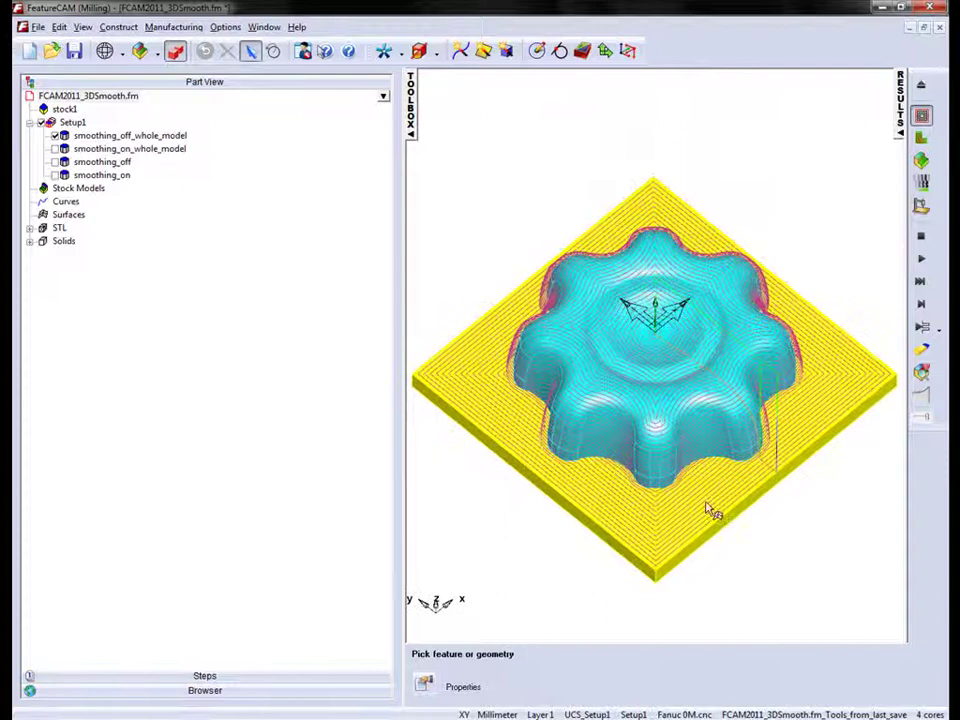
- Examine the unsmoothed 3D spiral toolpath around the front lobe, the stock corner and the neighbouring lobes for sharp direction changes
{"action": "scroll", "coordinate": [694, 546], "scroll_direction": "up", "scroll_amount": 4}
{"action": "middle_click_drag", "start_coordinate": [707, 563], "coordinate": [704, 321]}
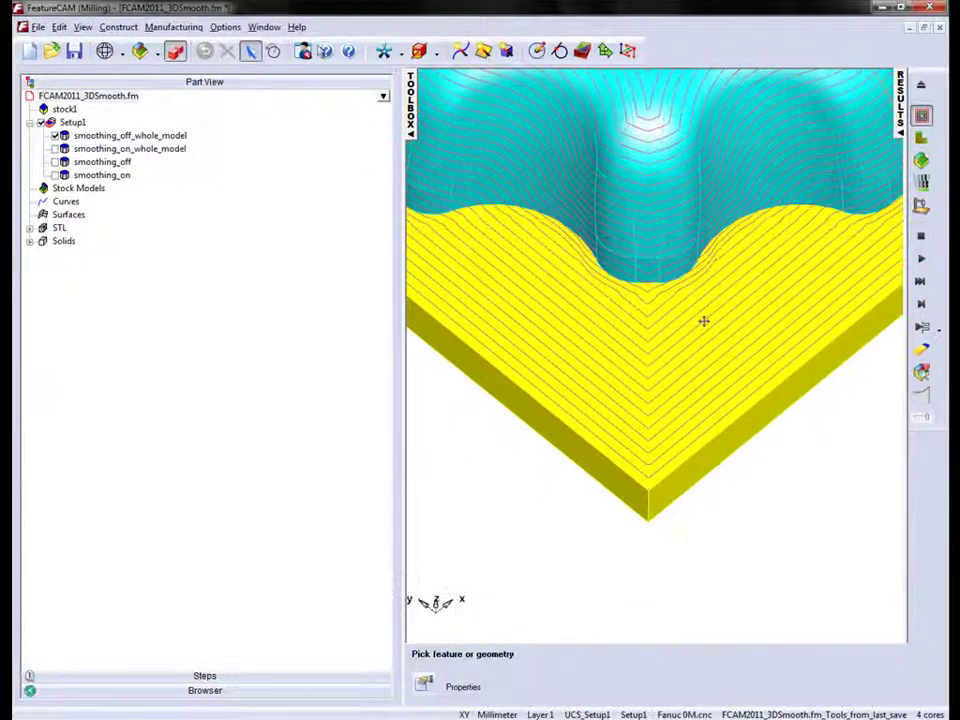
{"action": "scroll", "coordinate": [705, 325], "scroll_direction": "up", "scroll_amount": 2}
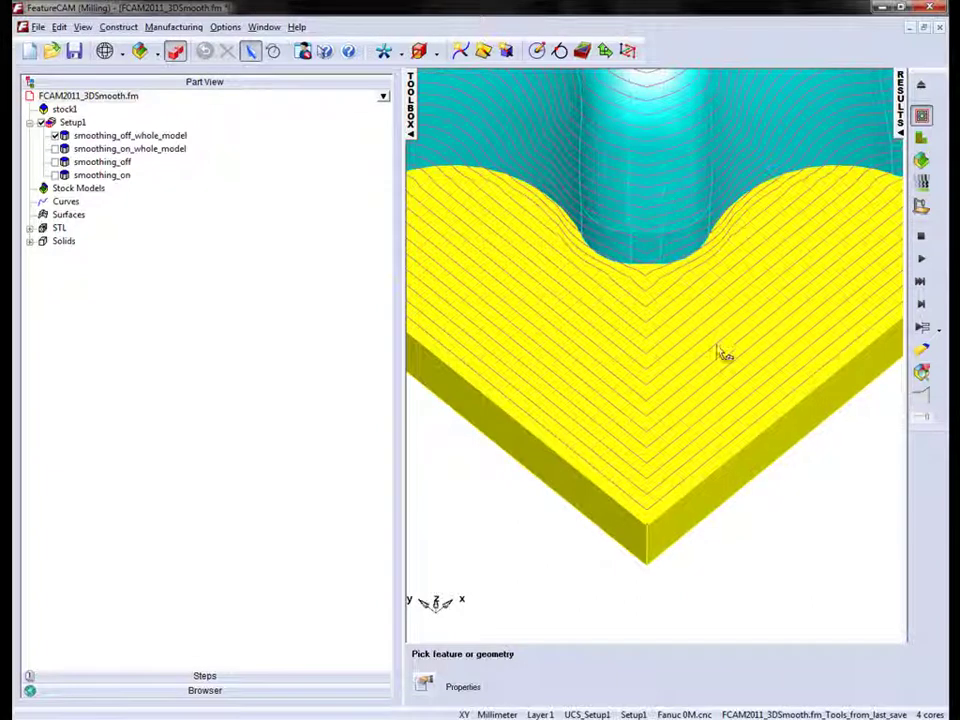
{"action": "scroll", "coordinate": [705, 335], "scroll_direction": "up", "scroll_amount": 1}
{"action": "scroll", "coordinate": [677, 296], "scroll_direction": "up", "scroll_amount": 2}
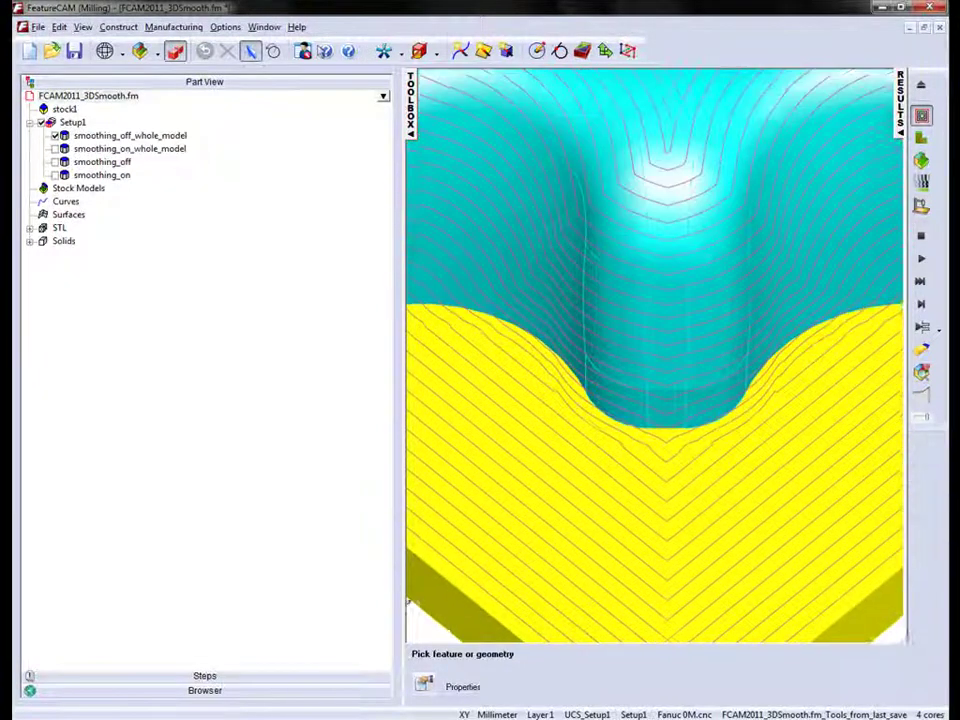
{"action": "middle_click_drag", "start_coordinate": [688, 388], "coordinate": [688, 394]}
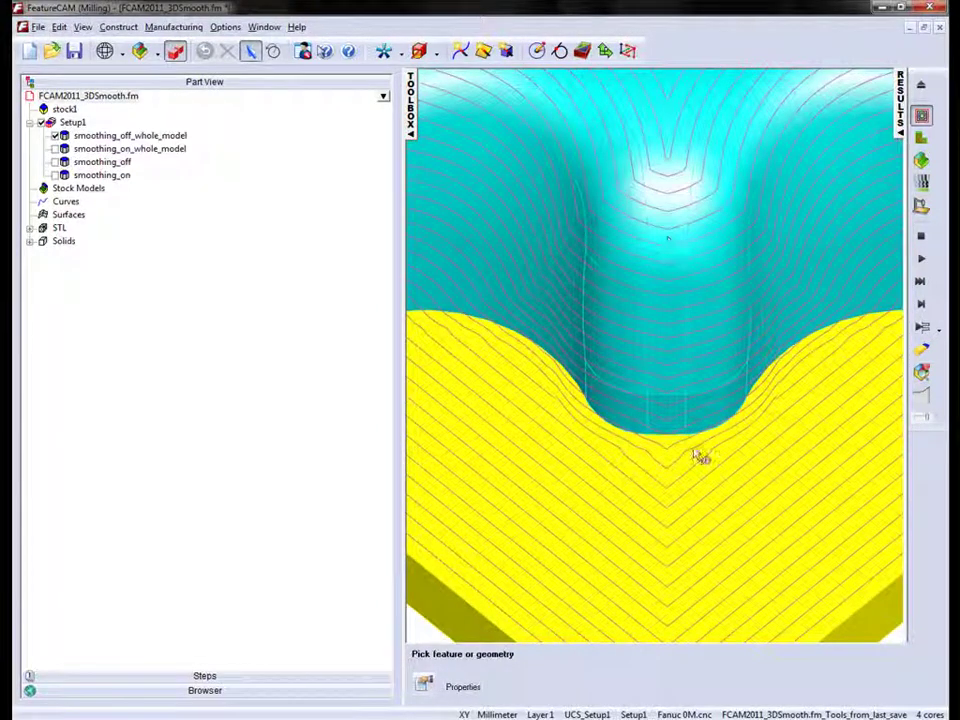
{"action": "middle_click_drag", "start_coordinate": [675, 462], "coordinate": [703, 341]}
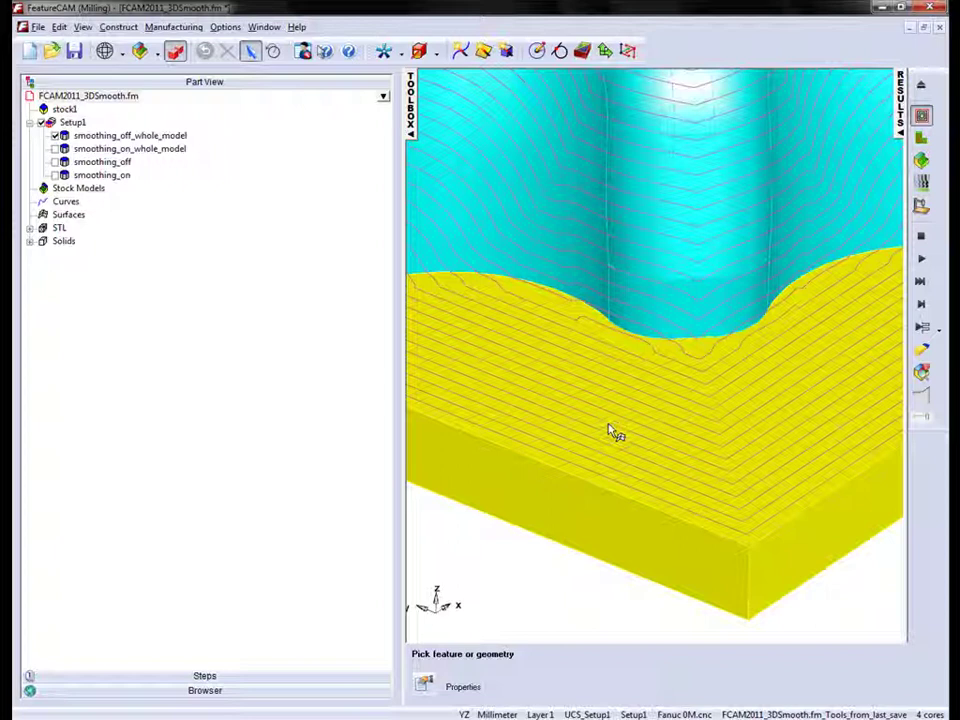
{"action": "middle_click_drag", "start_coordinate": [628, 431], "coordinate": [675, 421]}
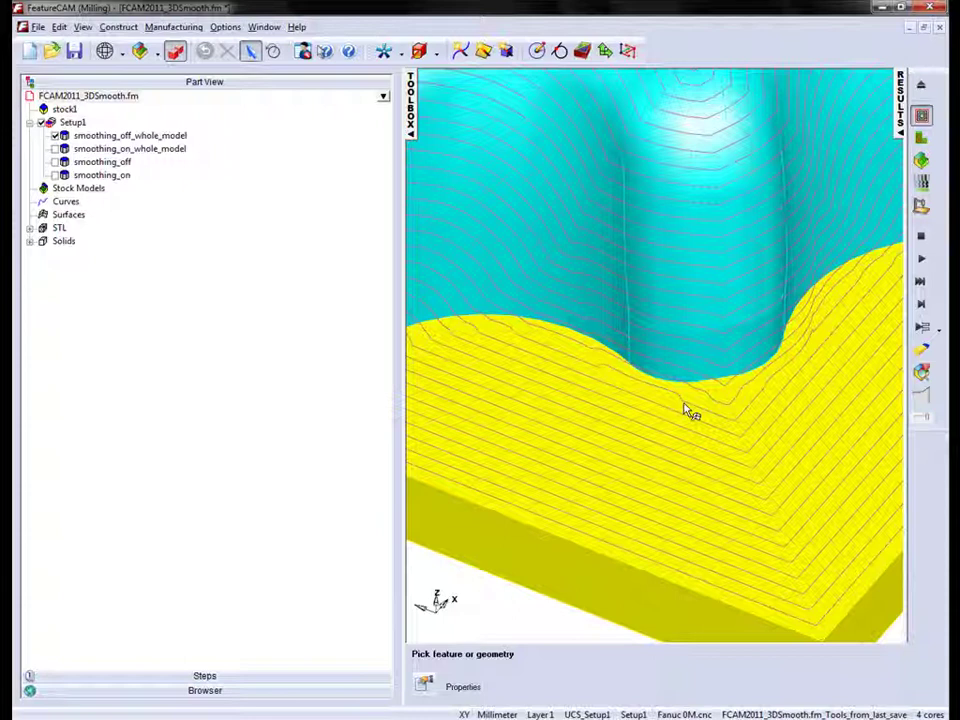
{"action": "middle_click_drag", "start_coordinate": [632, 409], "coordinate": [625, 385]}
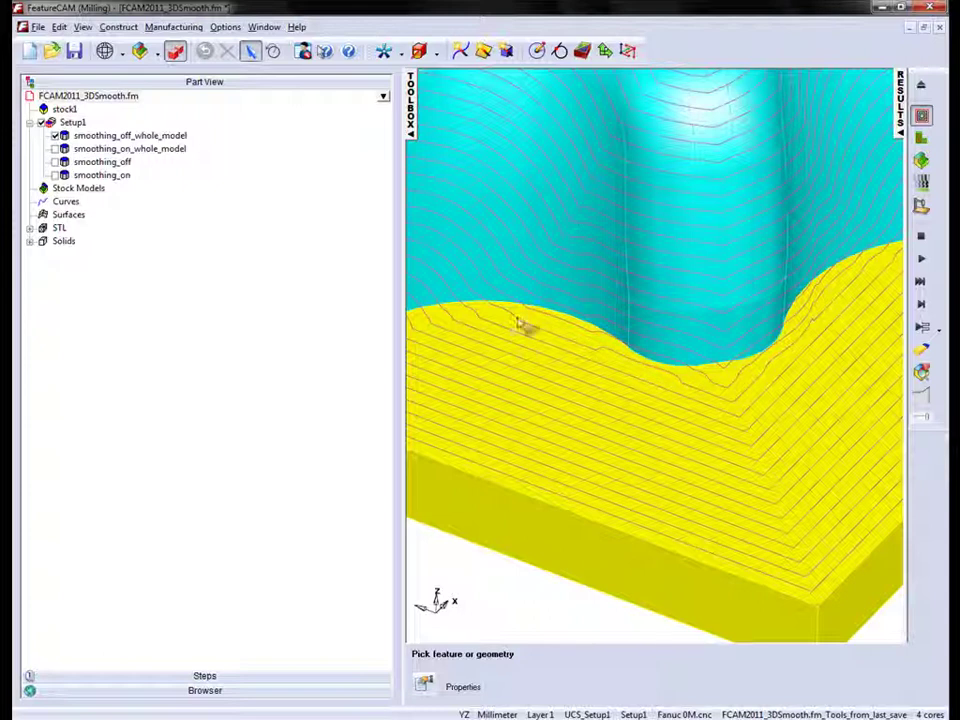
{"action": "middle_click_drag", "start_coordinate": [827, 354], "coordinate": [585, 422]}
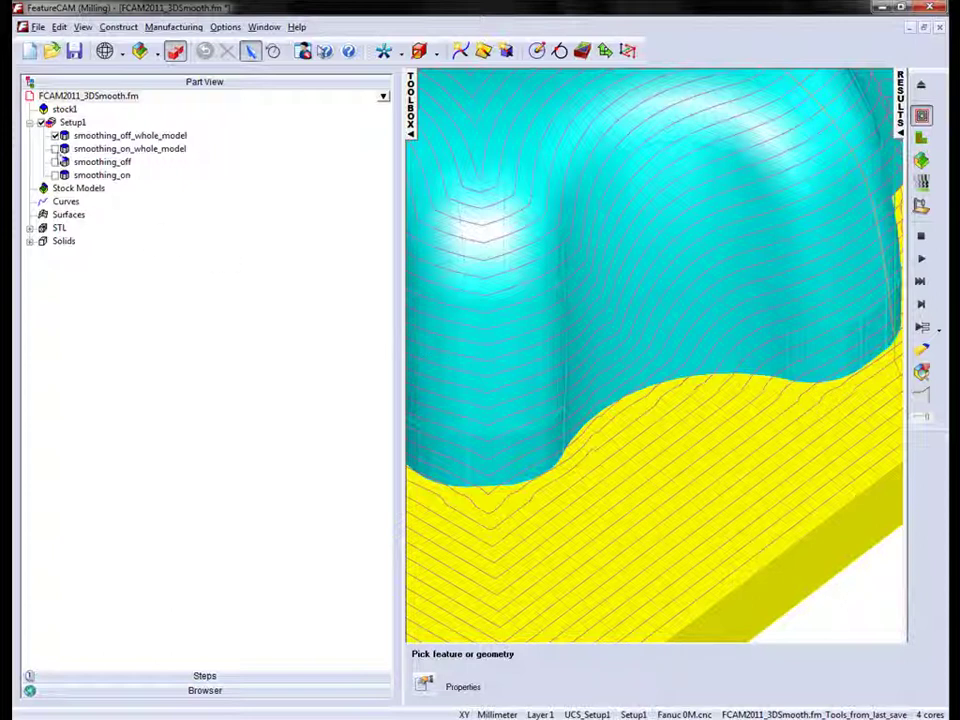
- Include smoothing_on_whole_model in Setup1 instead of smoothing_off_whole_model and check the Smoothing option in its spiral3d strategy
{"action": "left_click", "coordinate": [55, 148]}
{"action": "left_click", "coordinate": [55, 135]}
{"action": "right_click", "coordinate": [107, 152]}
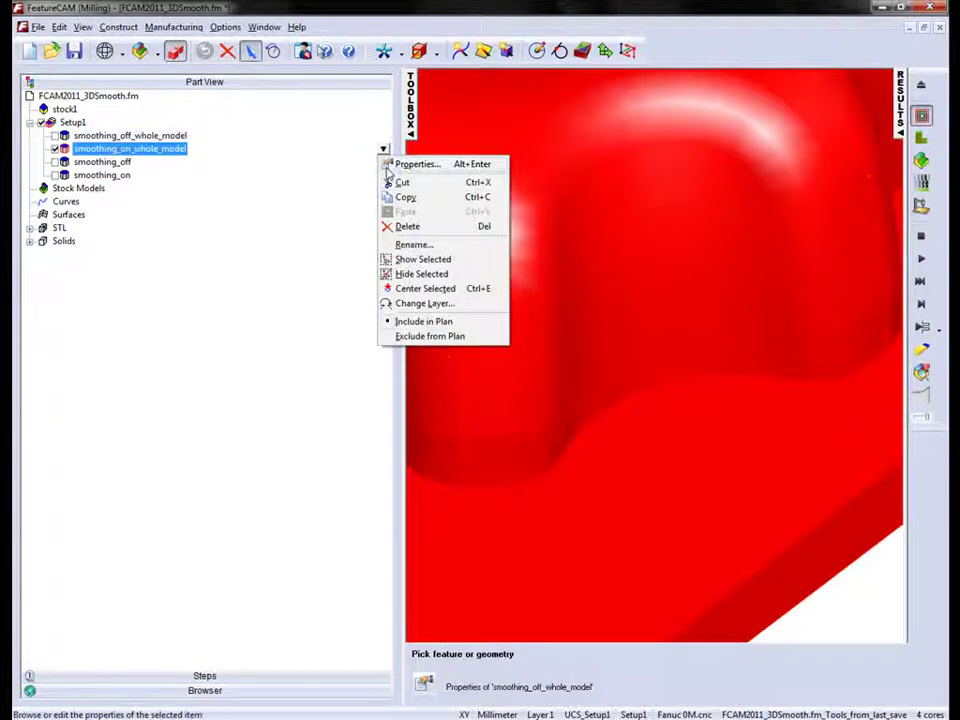
{"action": "left_click", "coordinate": [405, 164]}
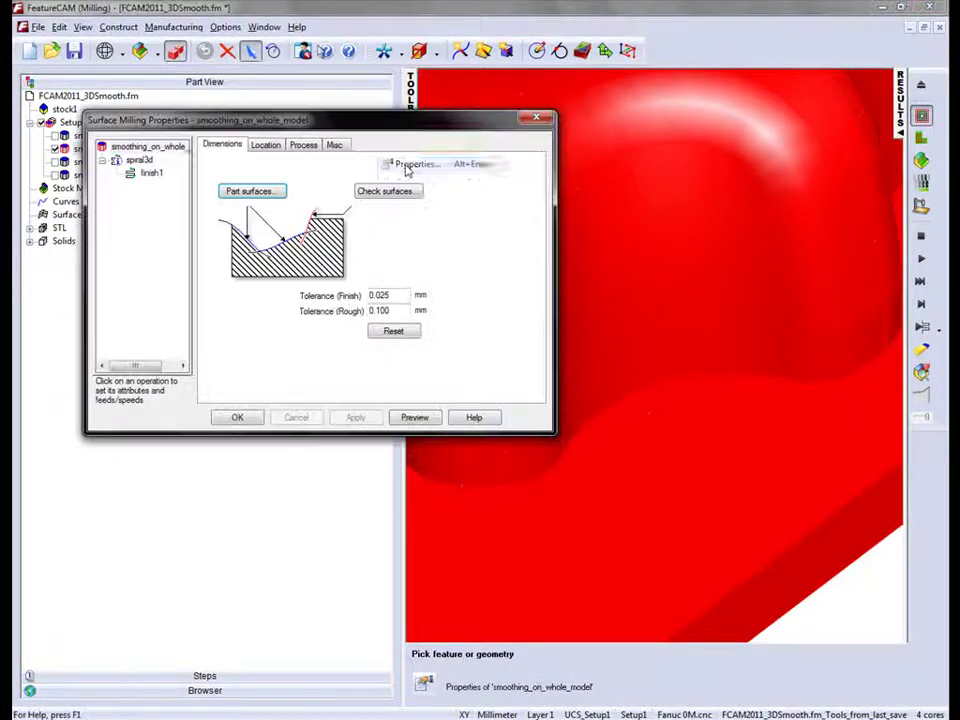
{"action": "left_click", "coordinate": [140, 161]}
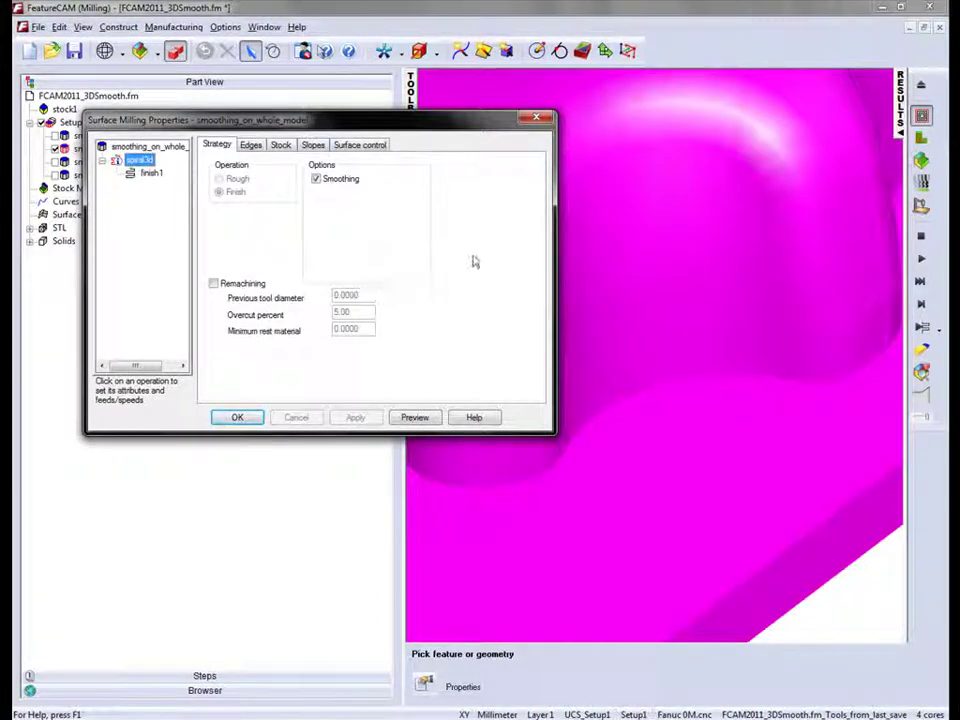
{"action": "left_click", "coordinate": [538, 118]}
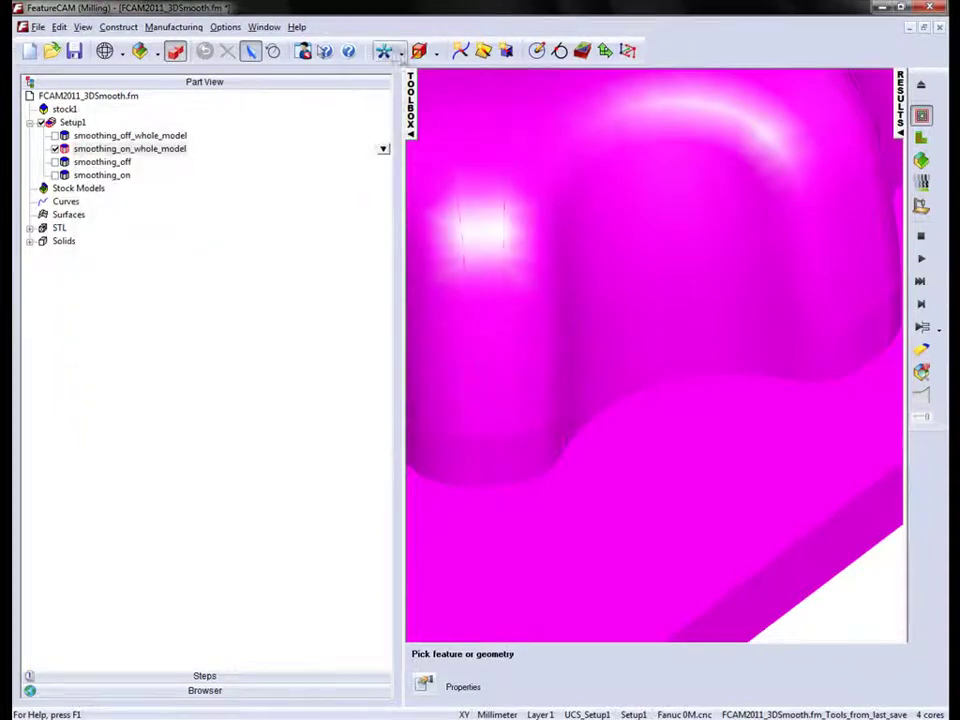
- Hide the highlighted feature surfaces and run the centerline simulation for smoothing_on_whole_model
{"action": "left_click", "coordinate": [438, 52]}
{"action": "left_click", "coordinate": [463, 145]}
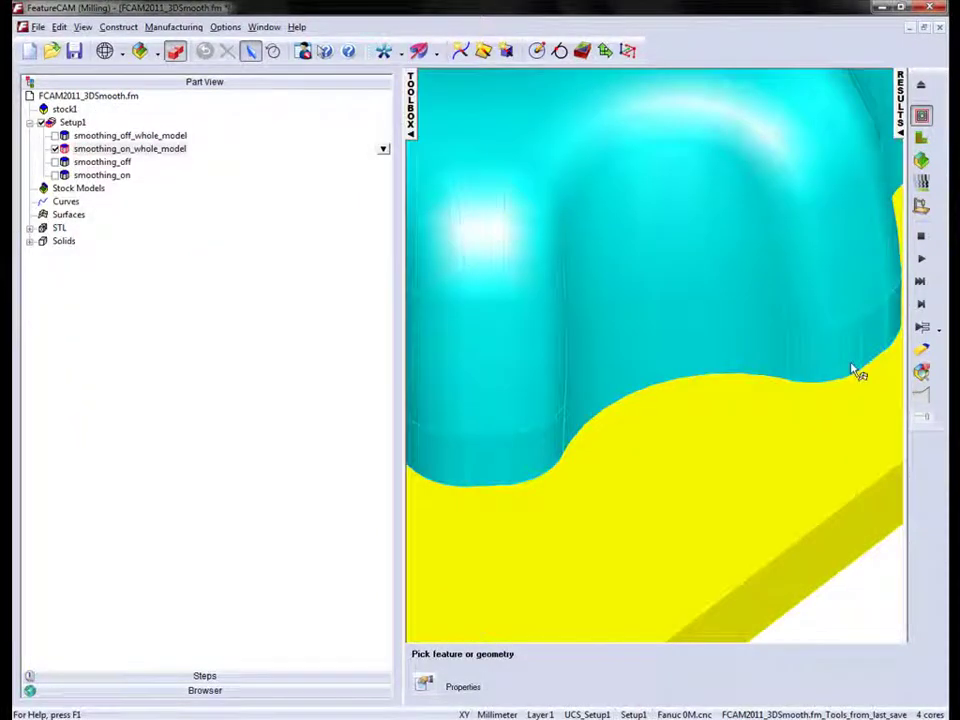
{"action": "scroll", "coordinate": [636, 302], "scroll_direction": "down", "scroll_amount": 2}
{"action": "scroll", "coordinate": [626, 291], "scroll_direction": "down", "scroll_amount": 5}
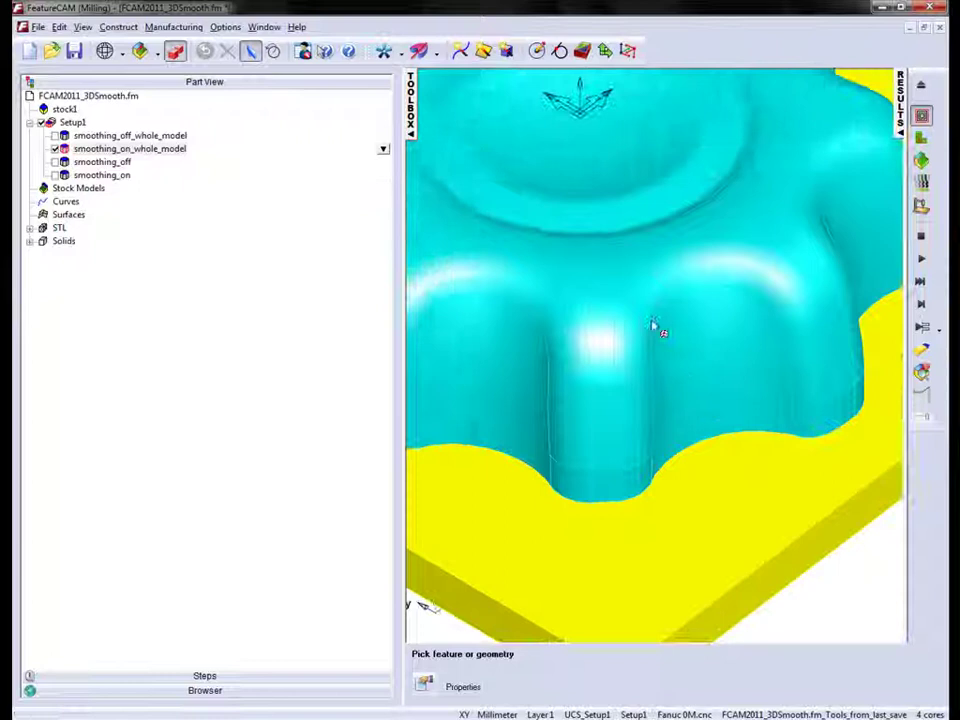
{"action": "left_click", "coordinate": [921, 259]}
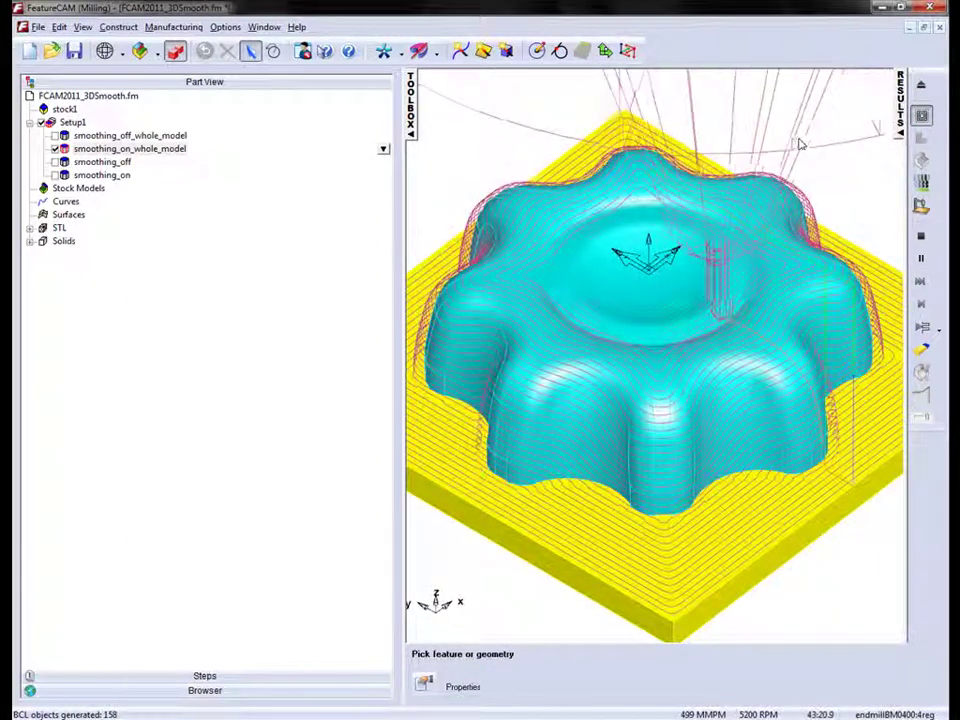
- Examine the smoothed 3D spiral toolpath at the stock corner, along the front lobe and over the whole part
{"action": "scroll", "coordinate": [696, 381], "scroll_direction": "up", "scroll_amount": 6}
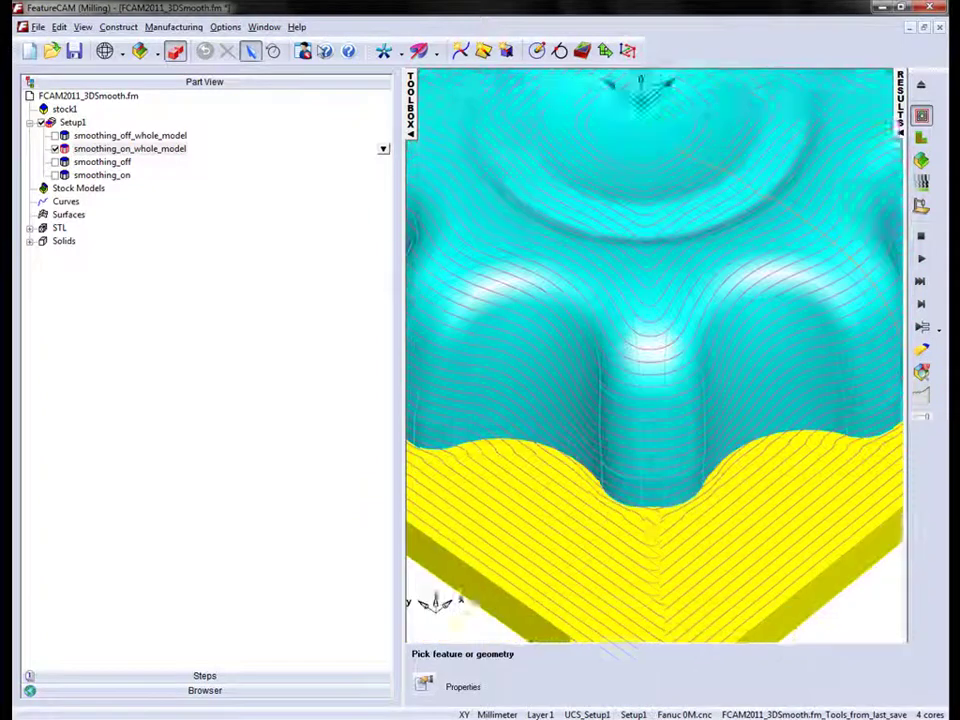
{"action": "middle_click_drag", "start_coordinate": [706, 514], "coordinate": [668, 341], "text": "shift"}
{"action": "scroll", "coordinate": [664, 433], "scroll_direction": "up", "scroll_amount": 1}
{"action": "middle_click_drag", "start_coordinate": [659, 433], "coordinate": [694, 446], "text": "shift"}
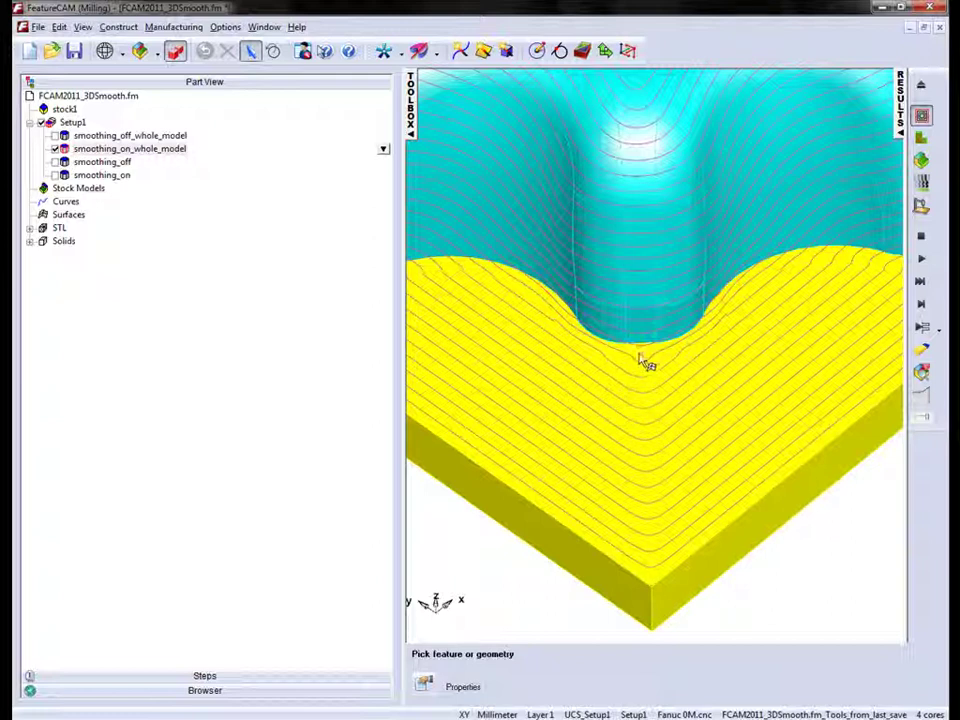
{"action": "middle_click_drag", "start_coordinate": [649, 312], "coordinate": [635, 244]}
{"action": "middle_click_drag", "start_coordinate": [629, 190], "coordinate": [632, 352], "text": "shift"}
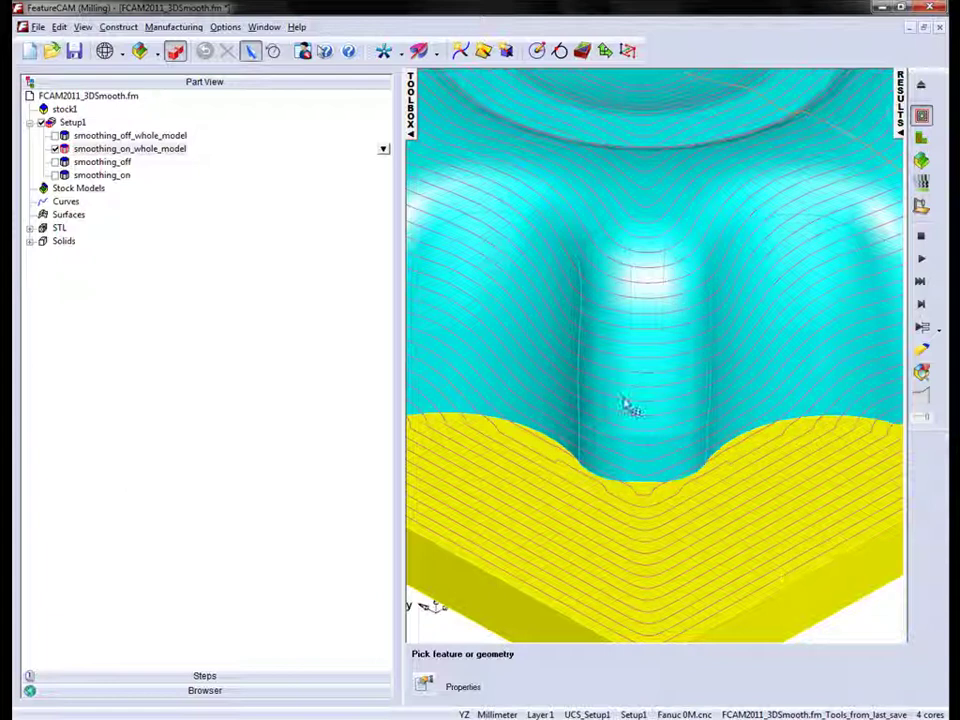
{"action": "middle_click_drag", "start_coordinate": [546, 322], "coordinate": [568, 375]}
{"action": "scroll", "coordinate": [716, 317], "scroll_direction": "down", "scroll_amount": 5}
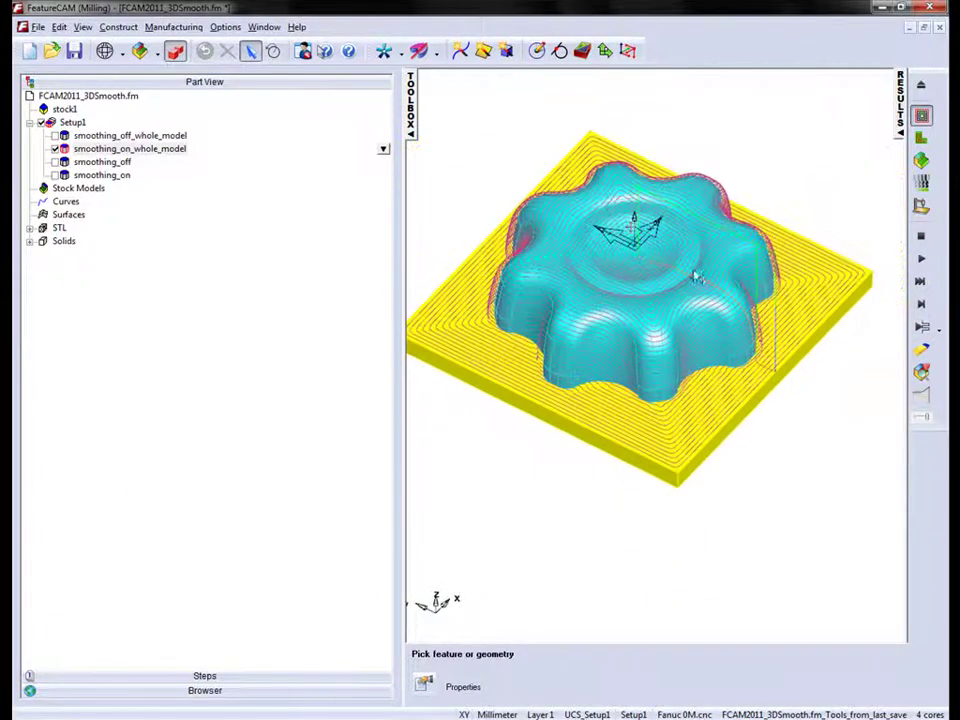
{"action": "middle_click_drag", "start_coordinate": [634, 222], "coordinate": [658, 353]}
{"action": "scroll", "coordinate": [653, 347], "scroll_direction": "up", "scroll_amount": 2}
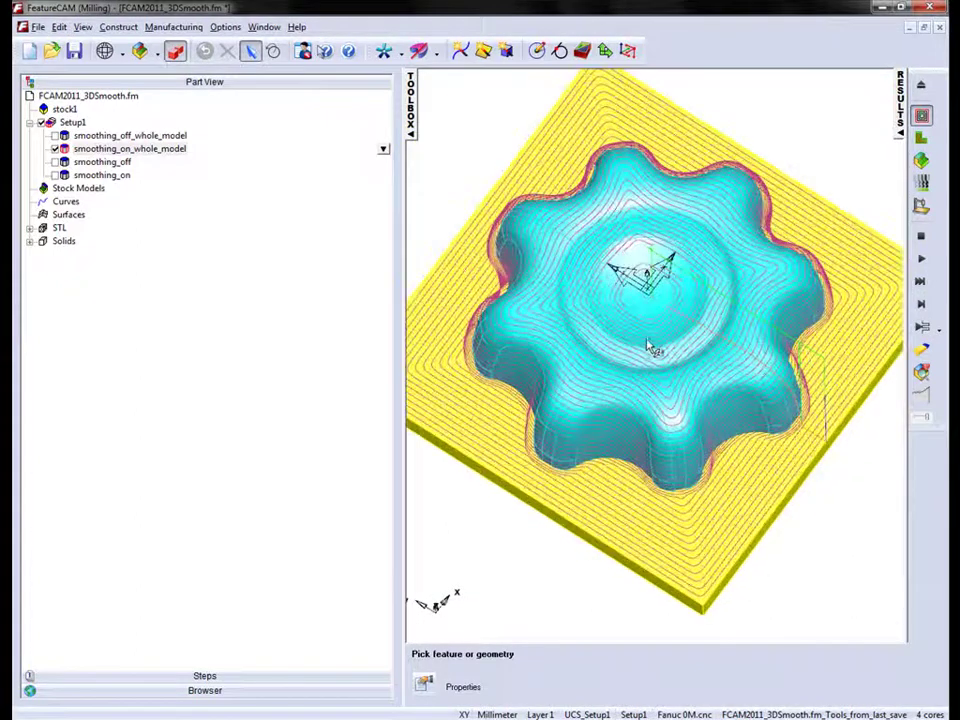
- Stop the simulation and include smoothing_off in Setup1 instead of smoothing_on_whole_model
{"action": "left_click", "coordinate": [920, 236]}
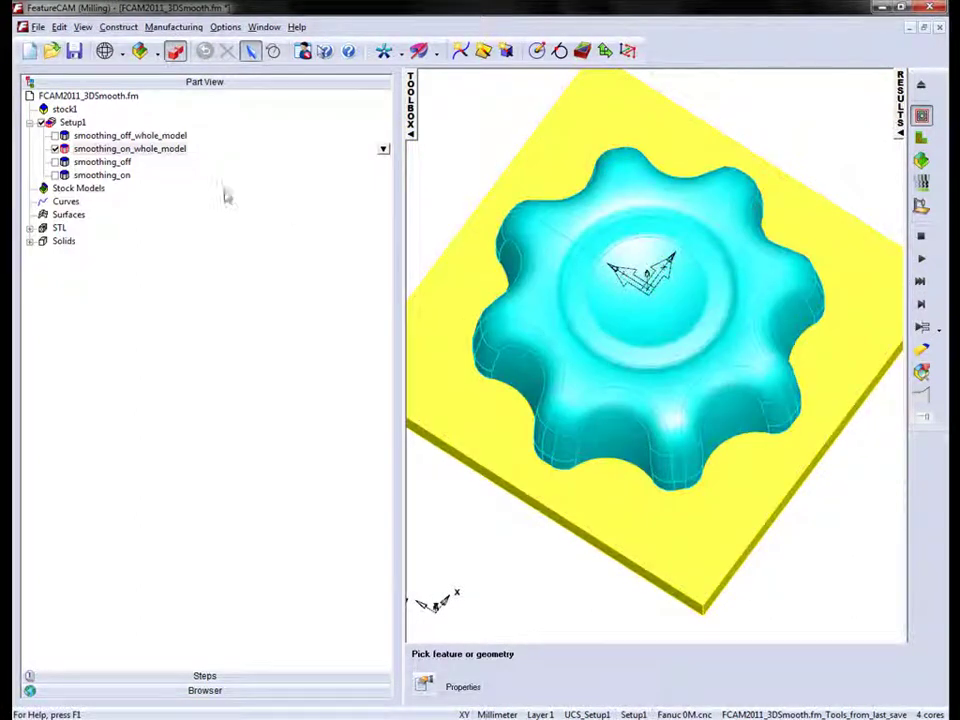
{"action": "left_click", "coordinate": [95, 148]}
{"action": "left_click", "coordinate": [100, 161]}
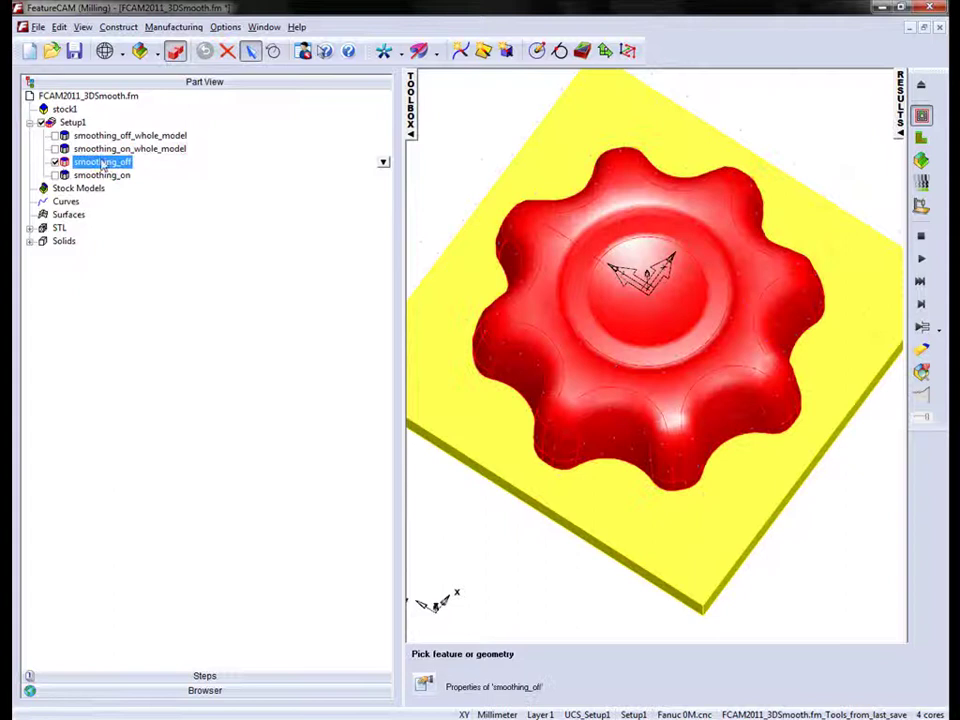
- Review the spiral3d strategy and slope limitation settings of smoothing_off without changing them
{"action": "left_click", "coordinate": [383, 161]}
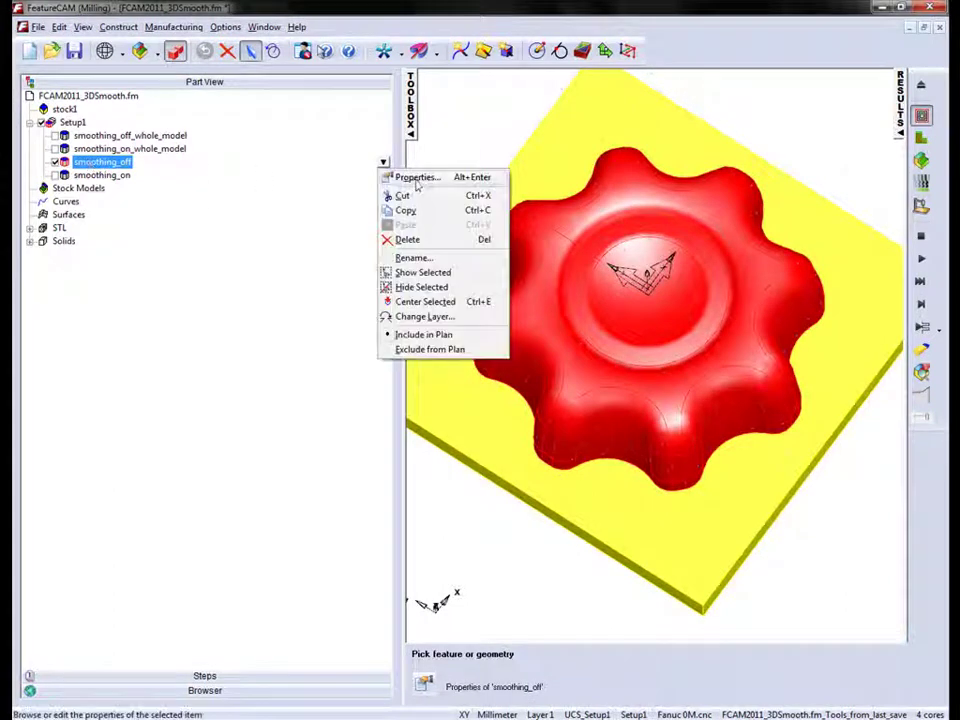
{"action": "left_click", "coordinate": [405, 176]}
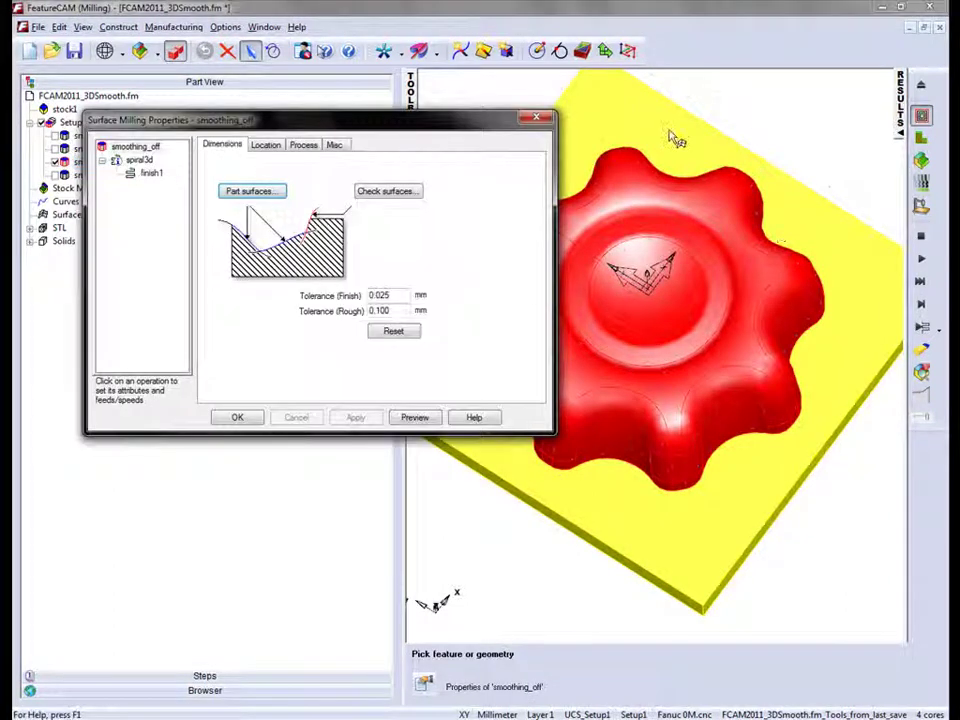
{"action": "left_click", "coordinate": [139, 160]}
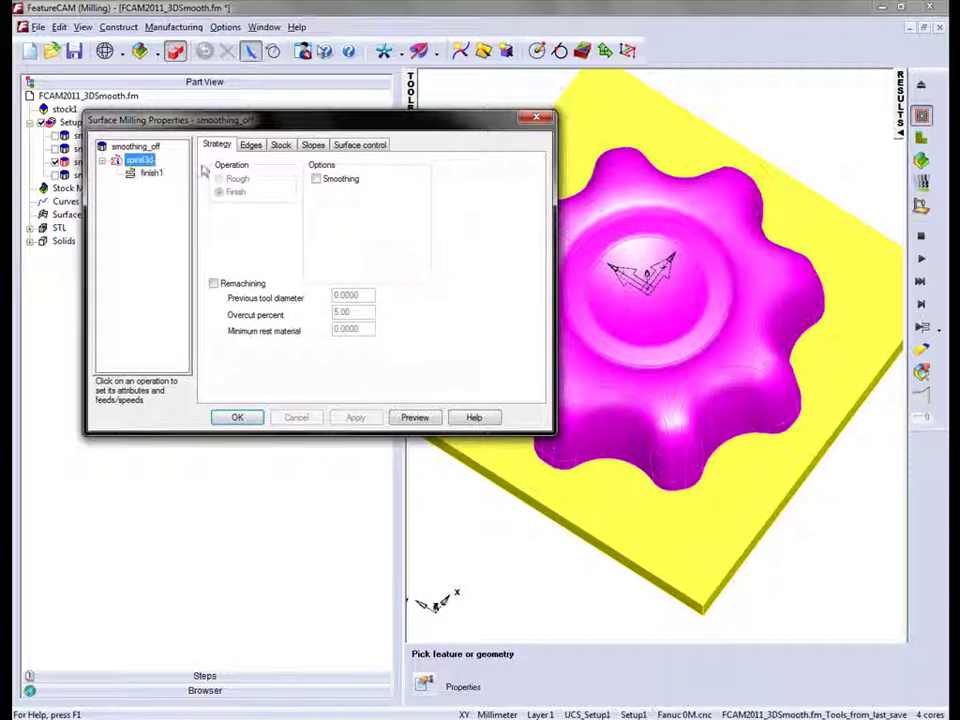
{"action": "left_click", "coordinate": [312, 145]}
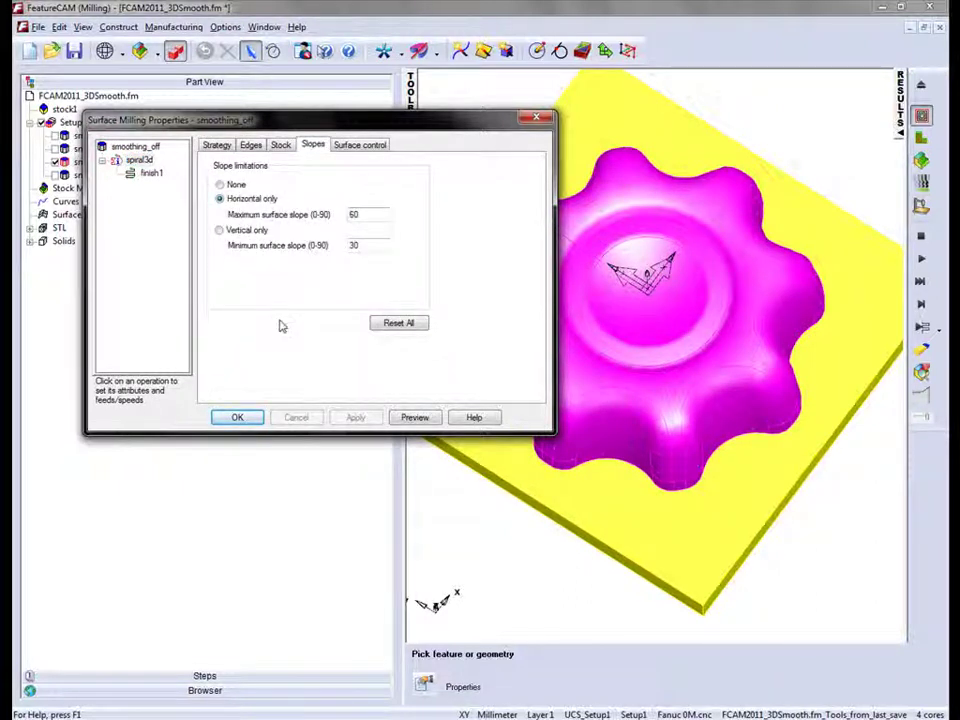
{"action": "left_click", "coordinate": [217, 148]}
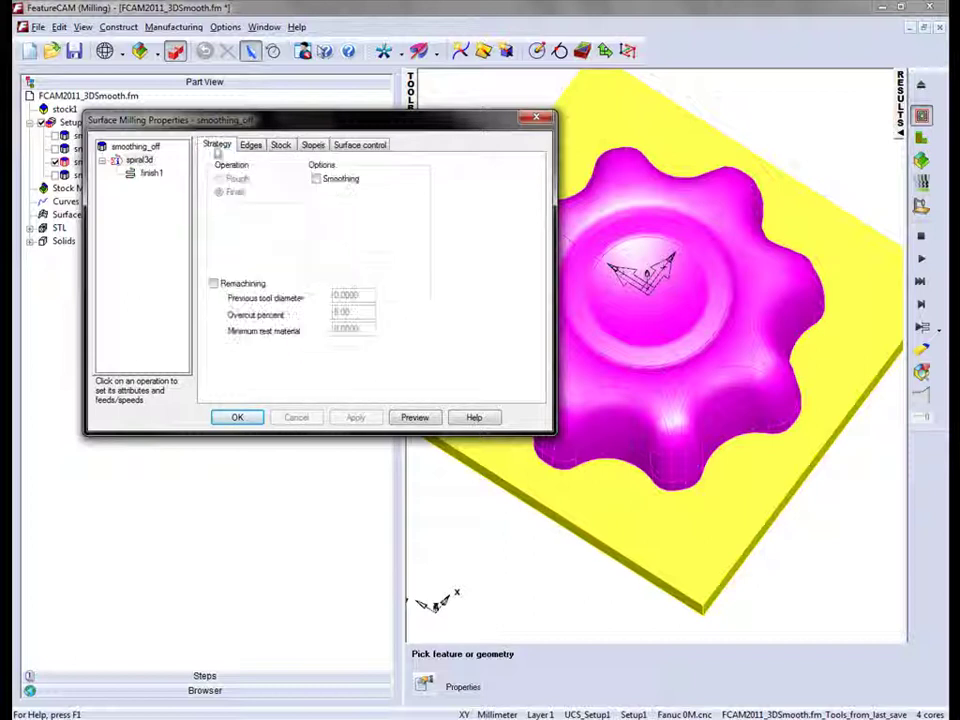
{"action": "left_click", "coordinate": [540, 118]}
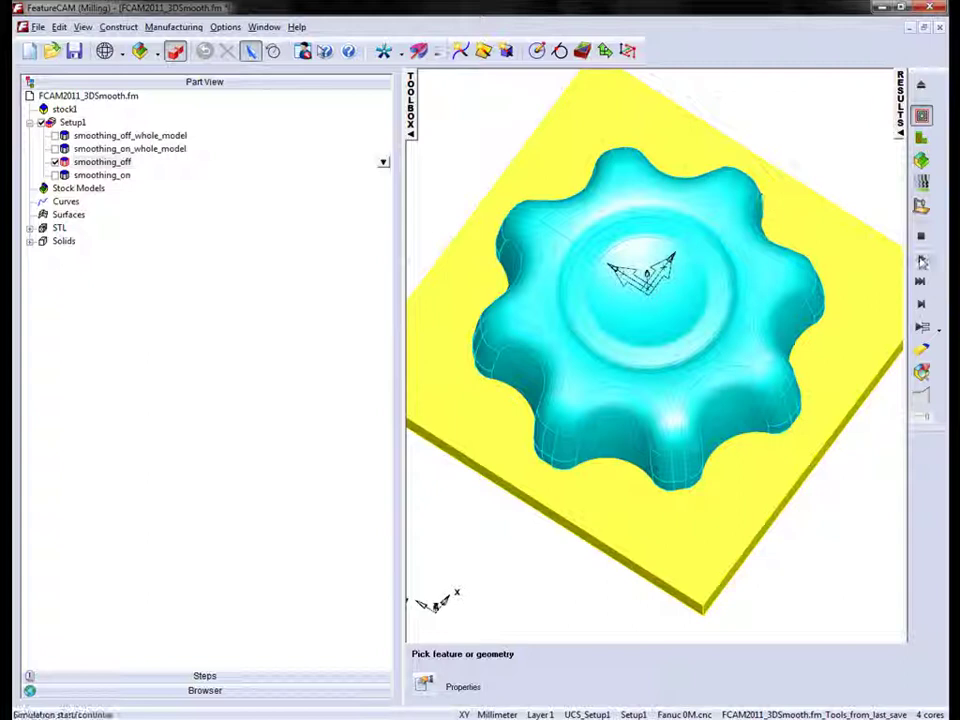
- Run the centerline simulation for smoothing_off and inspect the toolpath corners on the front lobe and central dome
{"action": "left_click", "coordinate": [922, 262]}
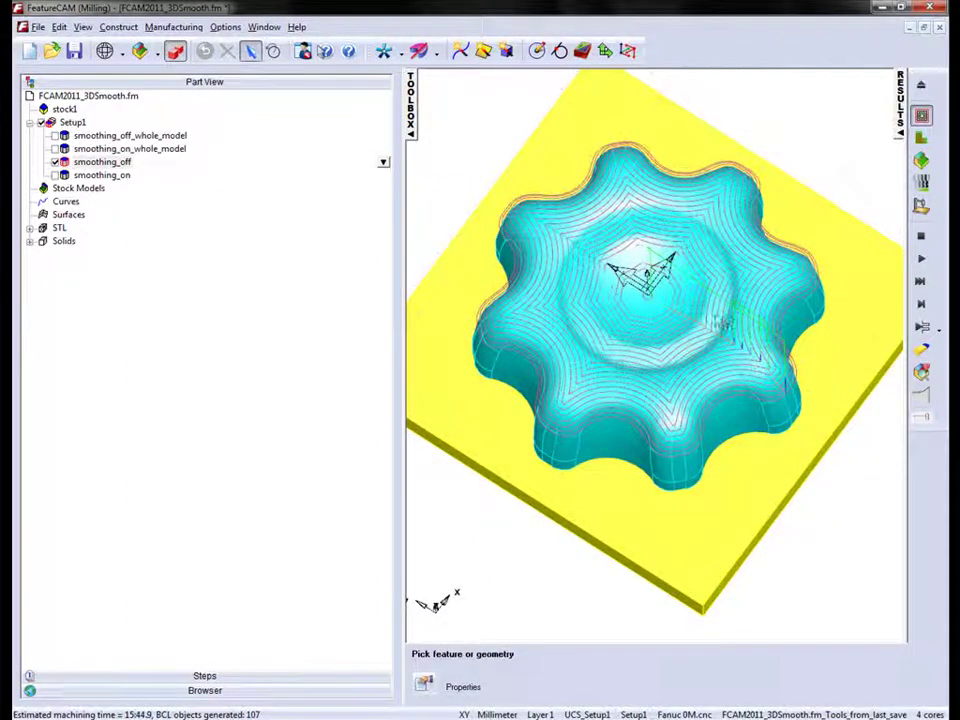
{"action": "scroll", "coordinate": [720, 322], "scroll_direction": "up", "scroll_amount": 4}
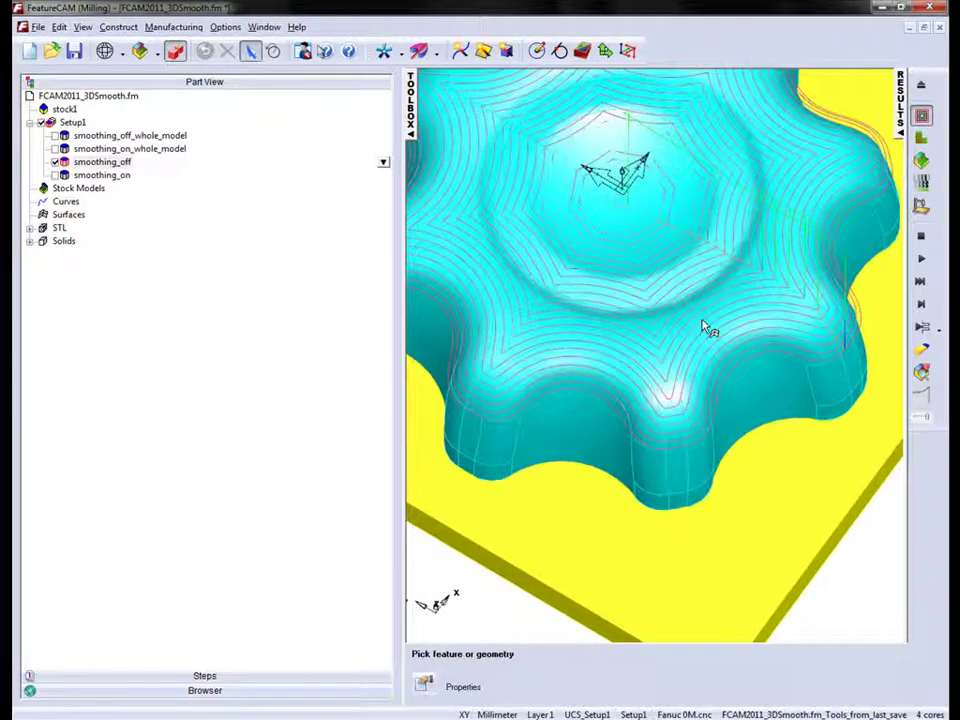
{"action": "scroll", "coordinate": [703, 327], "scroll_direction": "up", "scroll_amount": 2}
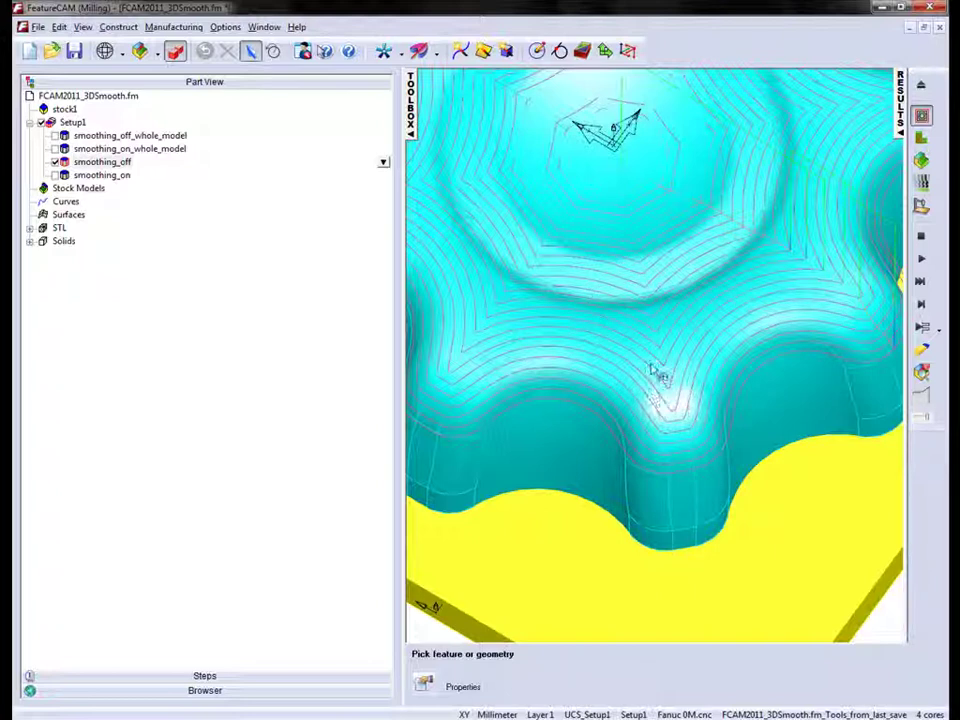
{"action": "scroll", "coordinate": [698, 372], "scroll_direction": "up", "scroll_amount": 2}
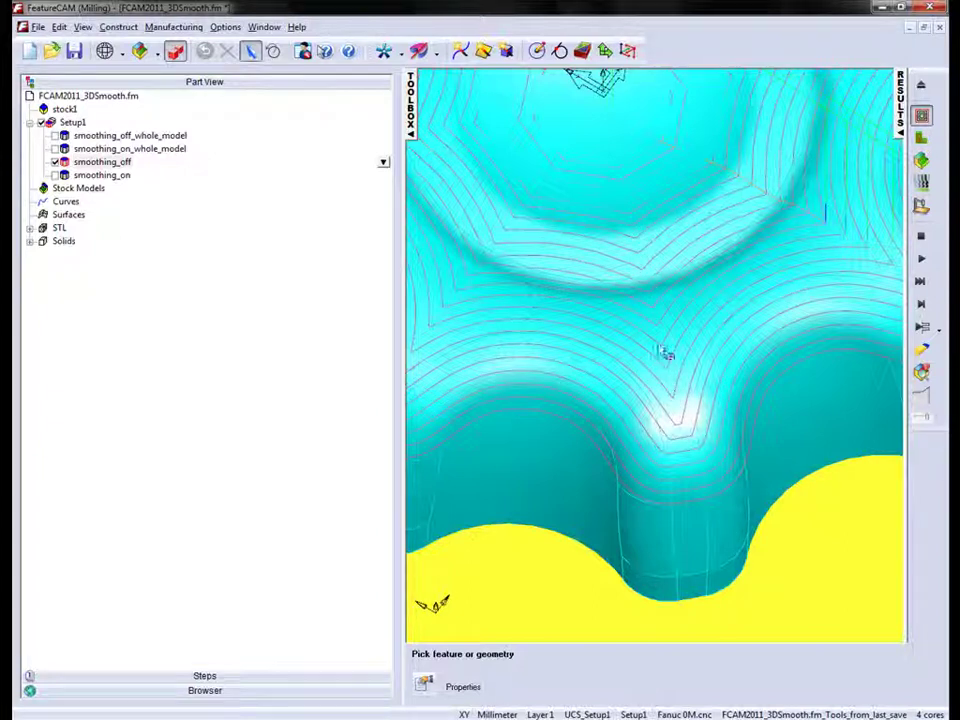
- Inspect the smoothing_off toolpath corners without model shading, and restore the shaded display with the whole part in view
{"action": "mouse_move", "coordinate": [666, 266]}
{"action": "middle_mouse_down"}
{"action": "mouse_move", "coordinate": [672, 285]}
{"action": "mouse_move", "coordinate": [638, 248]}
{"action": "mouse_move", "coordinate": [654, 240]}
{"action": "mouse_move", "coordinate": [638, 307]}
{"action": "mouse_move", "coordinate": [620, 230]}
{"action": "mouse_move", "coordinate": [639, 250]}
{"action": "mouse_move", "coordinate": [651, 324]}
{"action": "mouse_move", "coordinate": [636, 244]}
{"action": "mouse_move", "coordinate": [536, 253]}
{"action": "mouse_move", "coordinate": [657, 240]}
{"action": "middle_mouse_up"}
{"action": "left_click", "coordinate": [176, 53]}
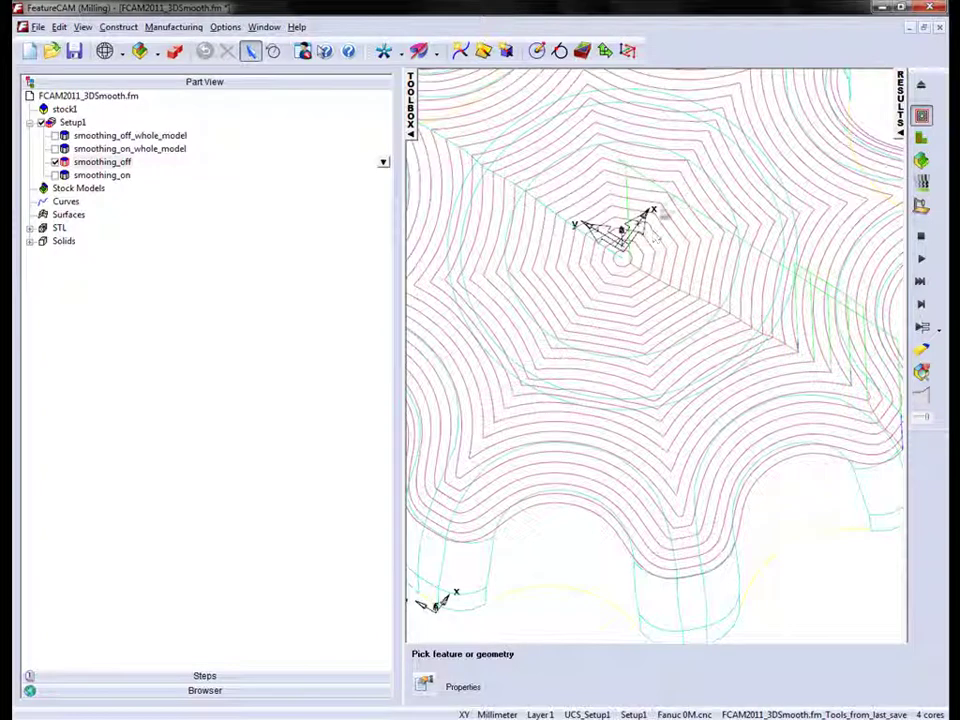
{"action": "left_click", "coordinate": [176, 52]}
{"action": "scroll", "coordinate": [722, 290], "scroll_direction": "down", "scroll_amount": 3}
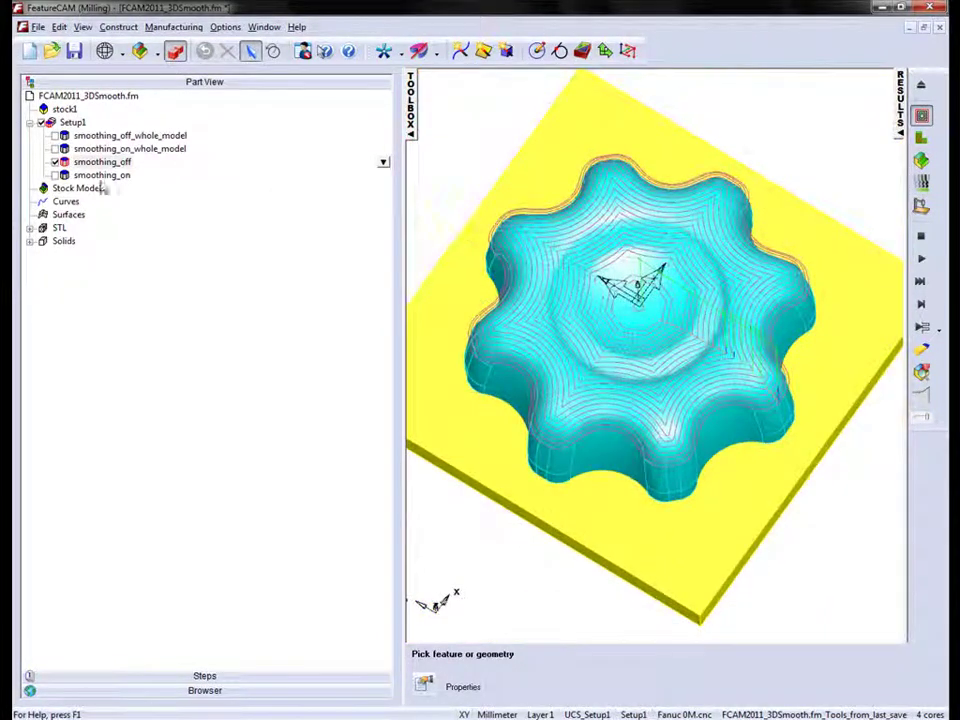
- Include smoothing_on in Setup1 instead of smoothing_off and review its spiral3d strategy settings without changing them
{"action": "left_click", "coordinate": [102, 161]}
{"action": "left_click", "coordinate": [101, 175]}
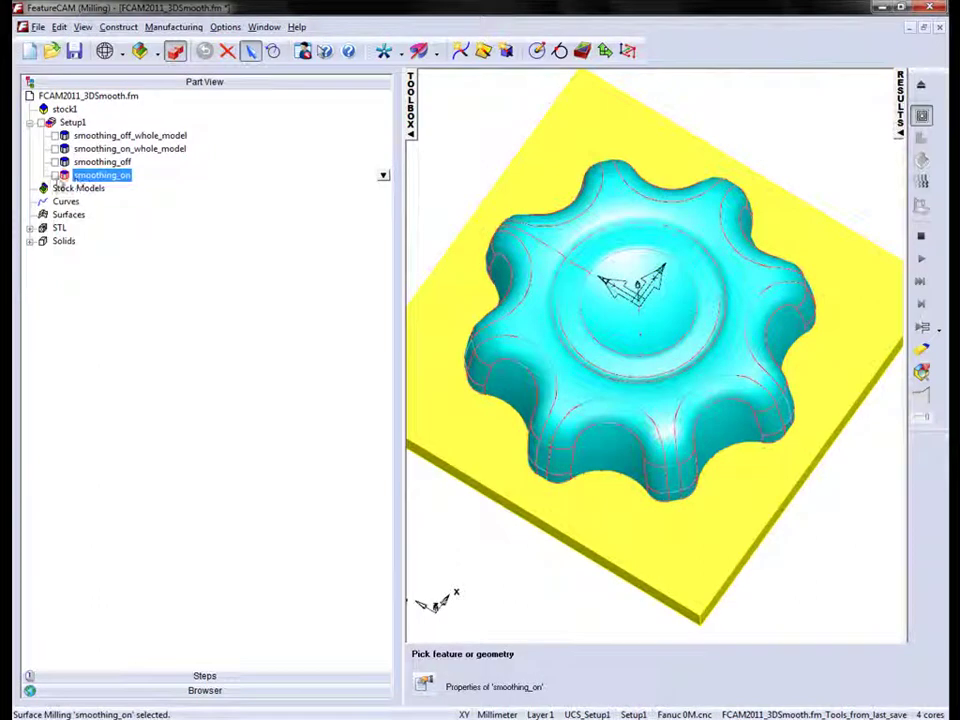
{"action": "left_click", "coordinate": [383, 175]}
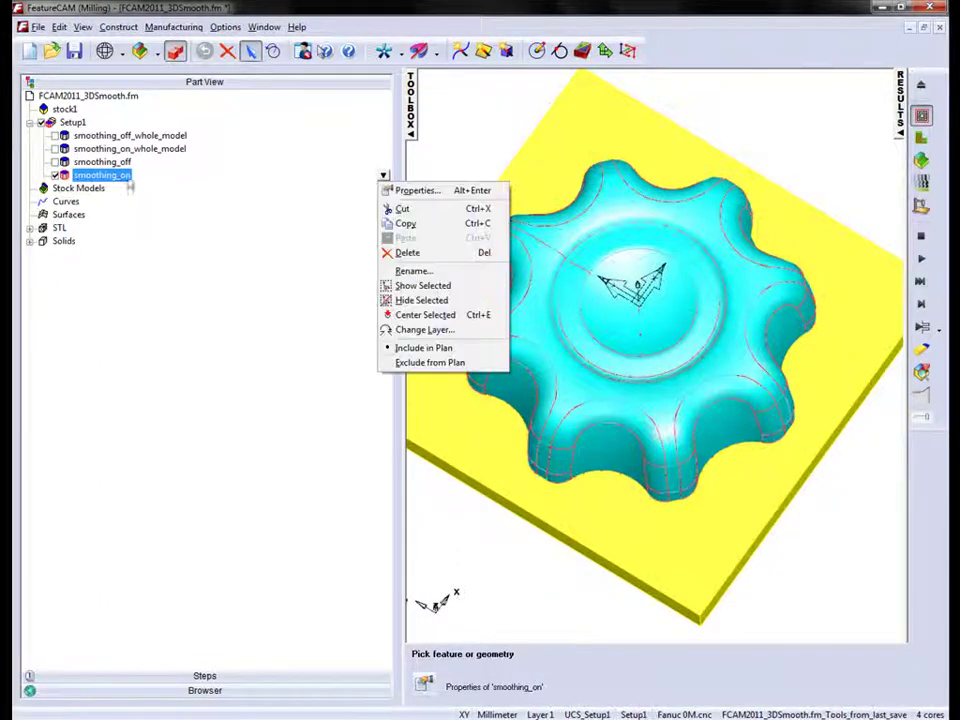
{"action": "left_click", "coordinate": [414, 189]}
{"action": "left_click", "coordinate": [139, 160]}
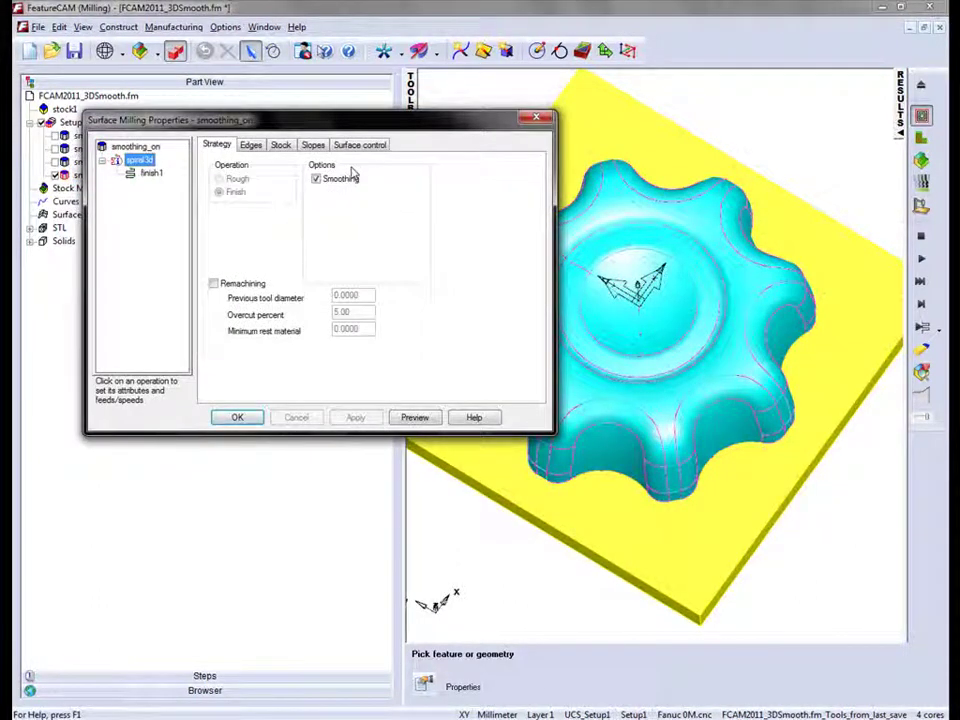
{"action": "left_click", "coordinate": [536, 118]}
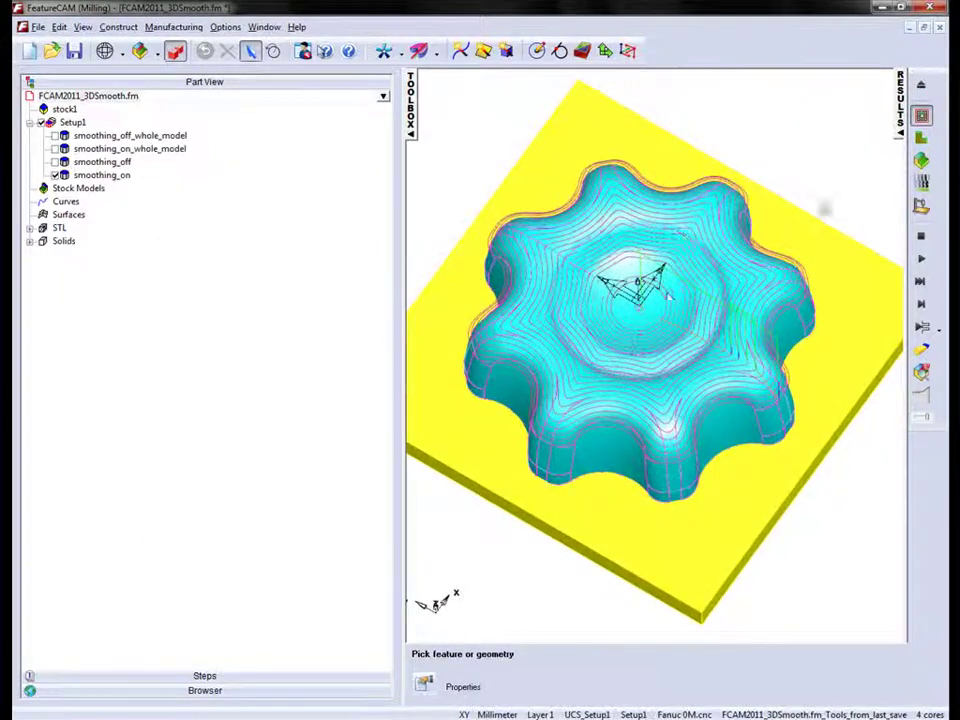
- Examine the simulated smoothing_on toolpath around the central dome and lobes in an expanded graphics area, both shaded and unshaded
{"action": "scroll", "coordinate": [676, 305], "scroll_direction": "up", "scroll_amount": 2}
{"action": "scroll", "coordinate": [676, 305], "scroll_direction": "up", "scroll_amount": 1}
{"action": "left_click", "coordinate": [412, 133]}
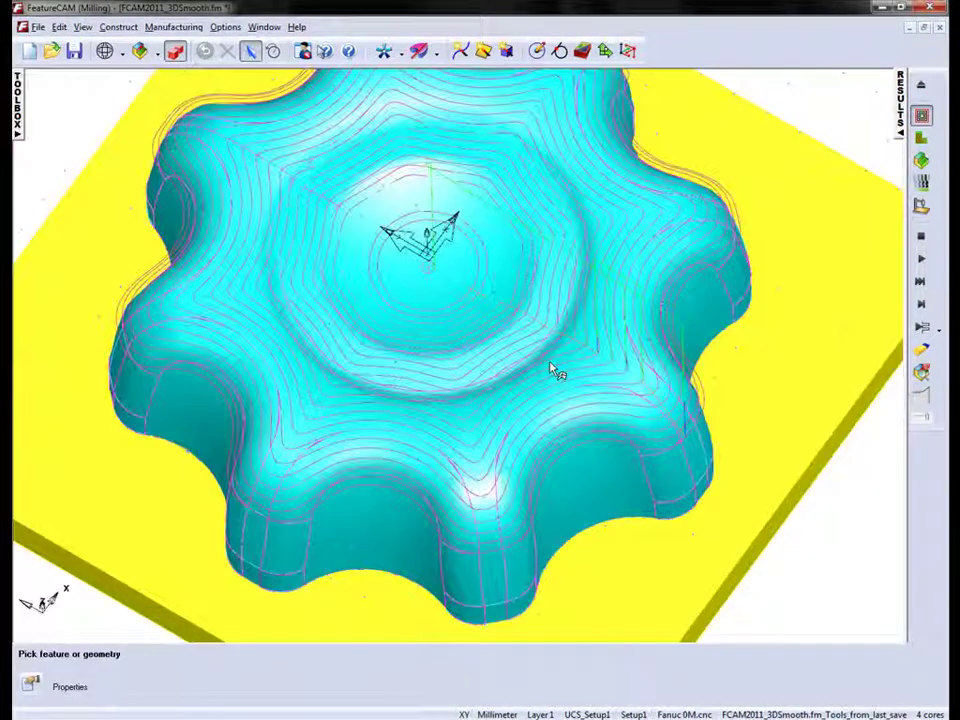
{"action": "mouse_move", "coordinate": [505, 349]}
{"action": "middle_mouse_down"}
{"action": "mouse_move", "coordinate": [502, 363]}
{"action": "mouse_move", "coordinate": [516, 345]}
{"action": "middle_mouse_up"}
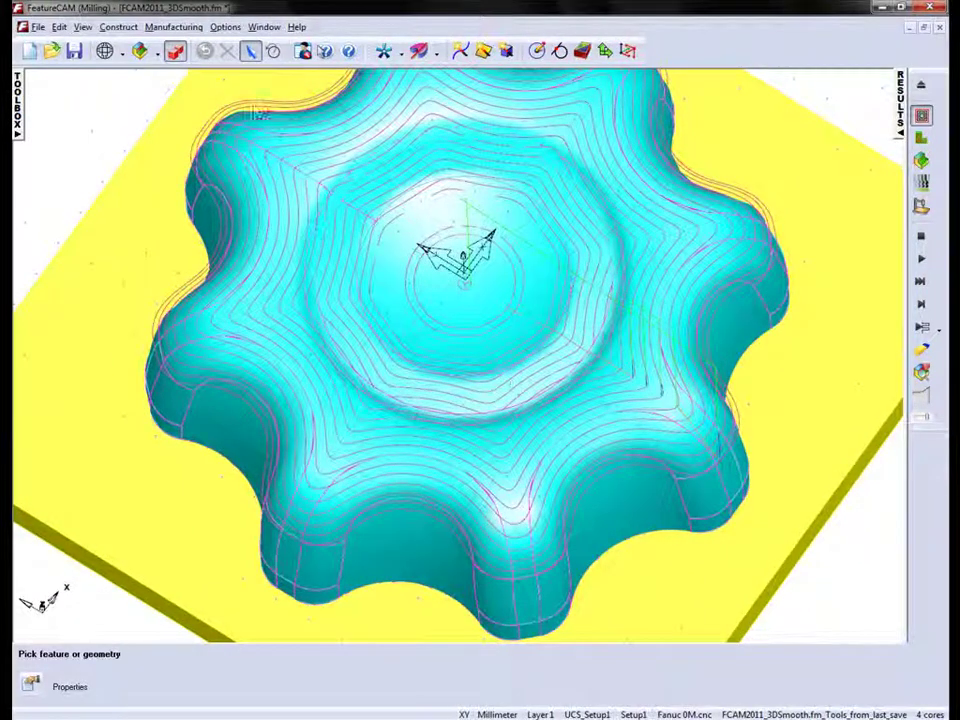
{"action": "left_click", "coordinate": [175, 50]}
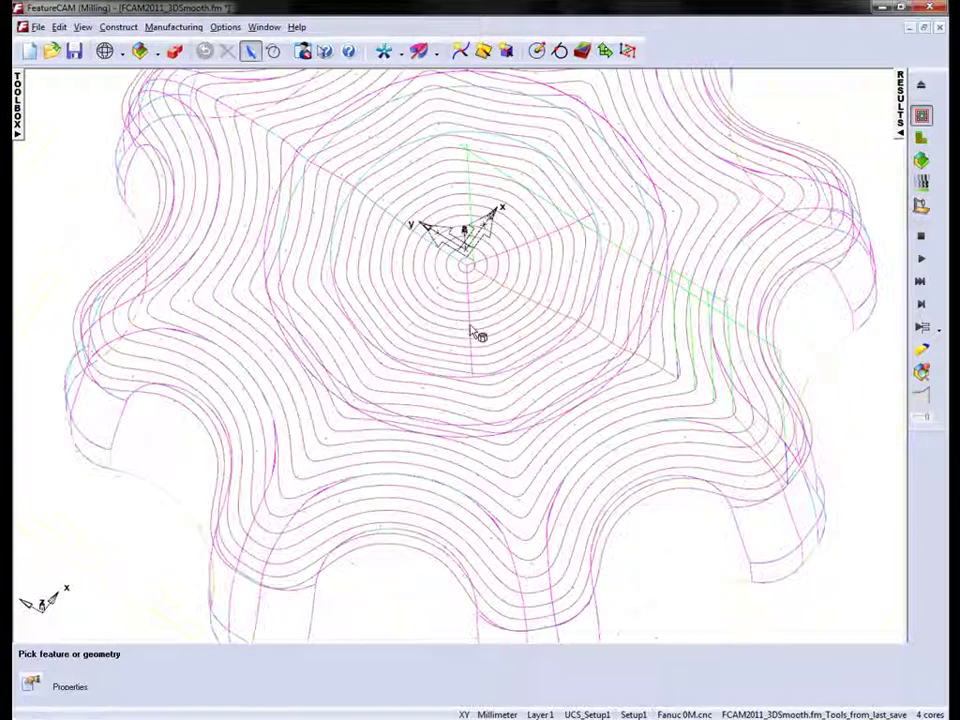